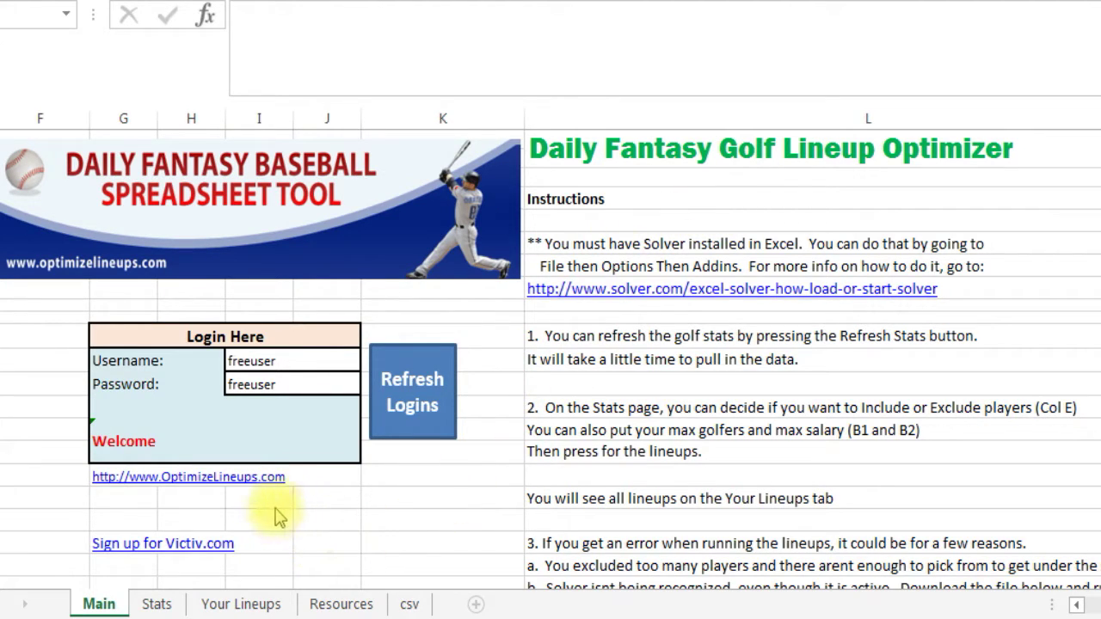
Review the pre-filled Username and Password and the setup instructions in column L
click(286, 361)
click(275, 385)
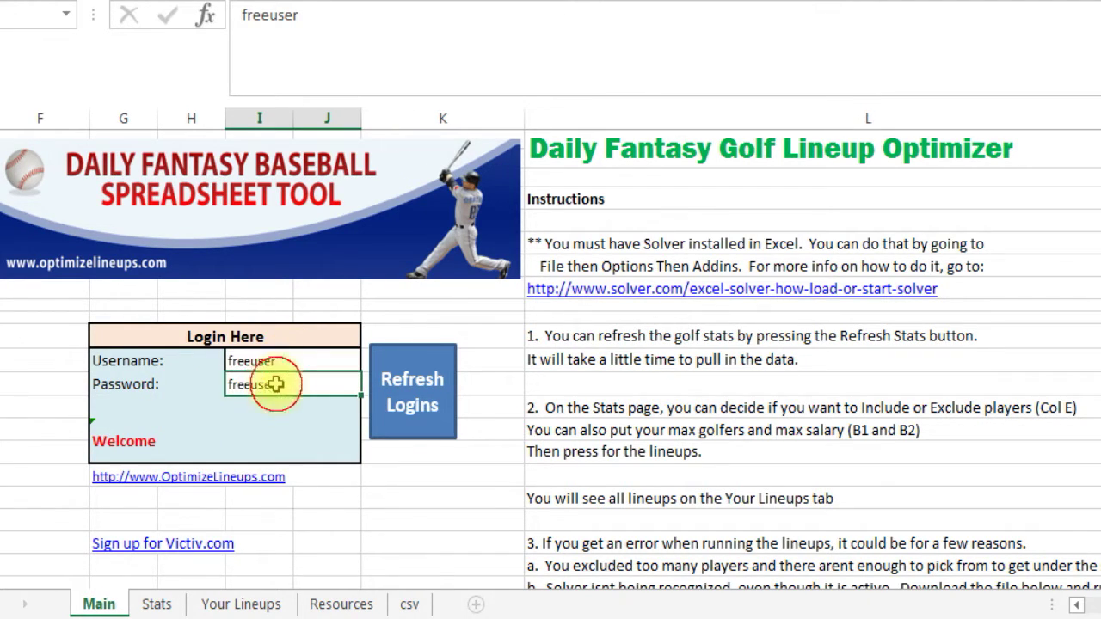
click(602, 383)
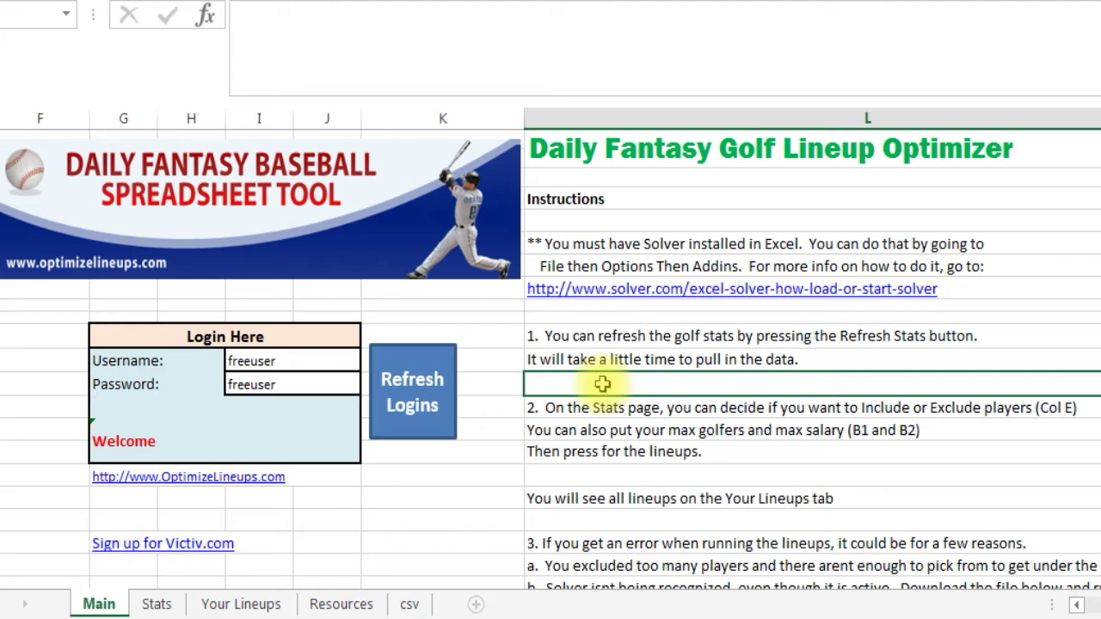
click(645, 221)
click(640, 358)
click(638, 383)
click(628, 475)
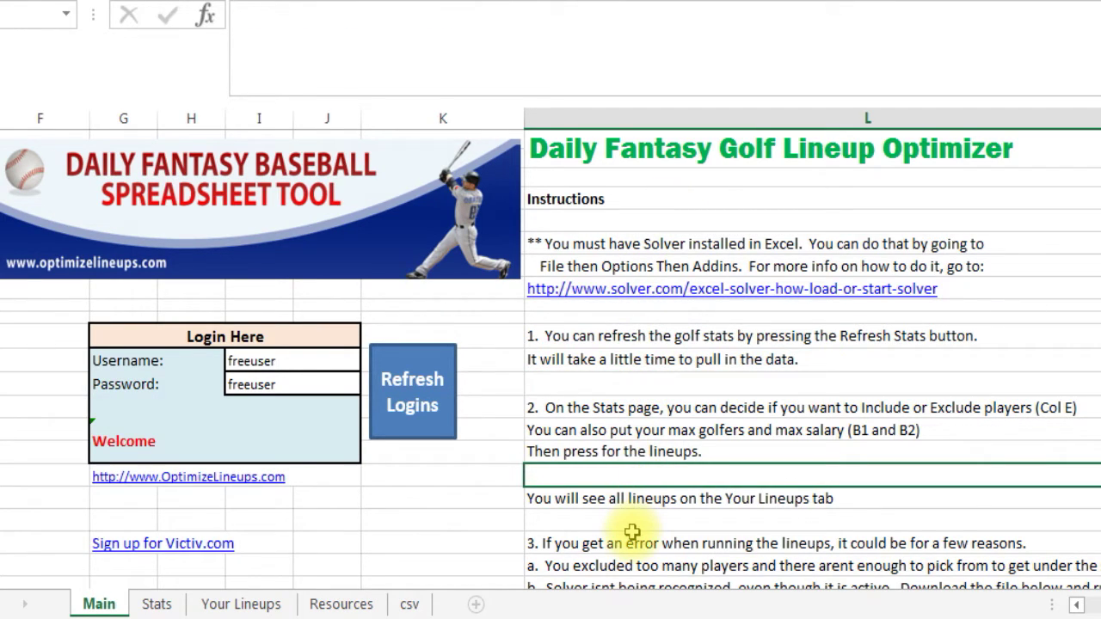
On the Stats sheet, select Brandt Snedeker's row and run the Refresh Stats macro
click(160, 603)
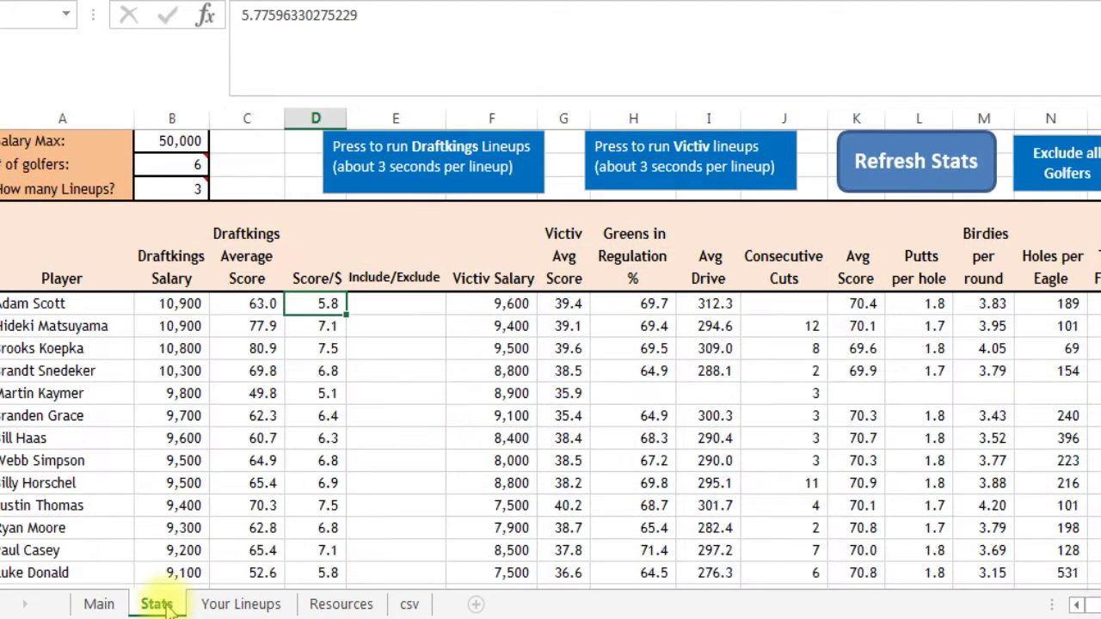
click(381, 371)
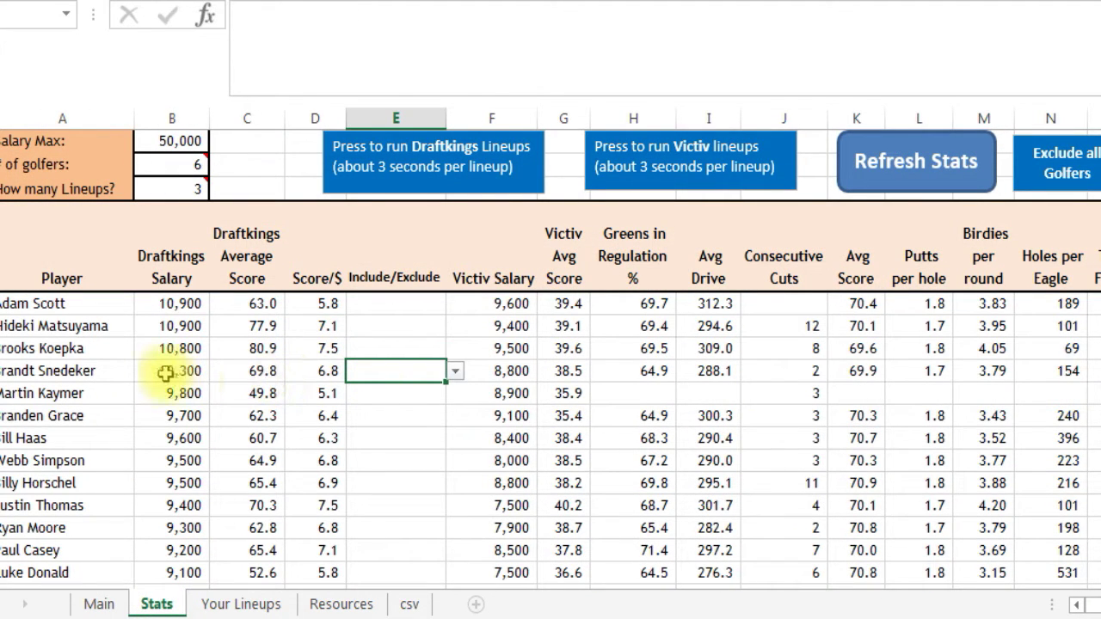
click(76, 377)
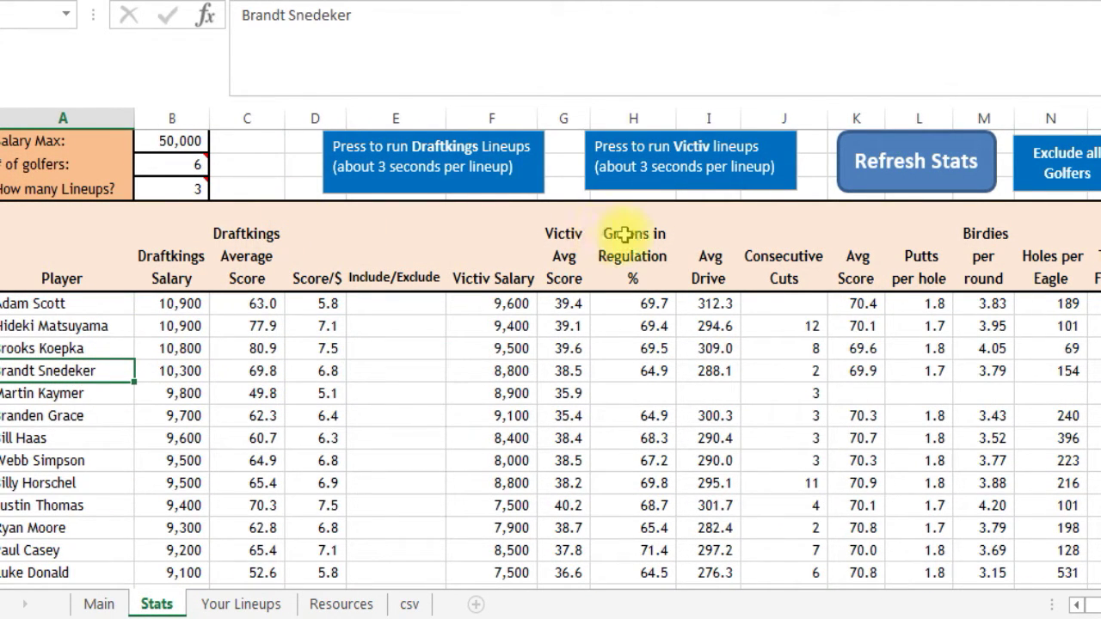
click(910, 172)
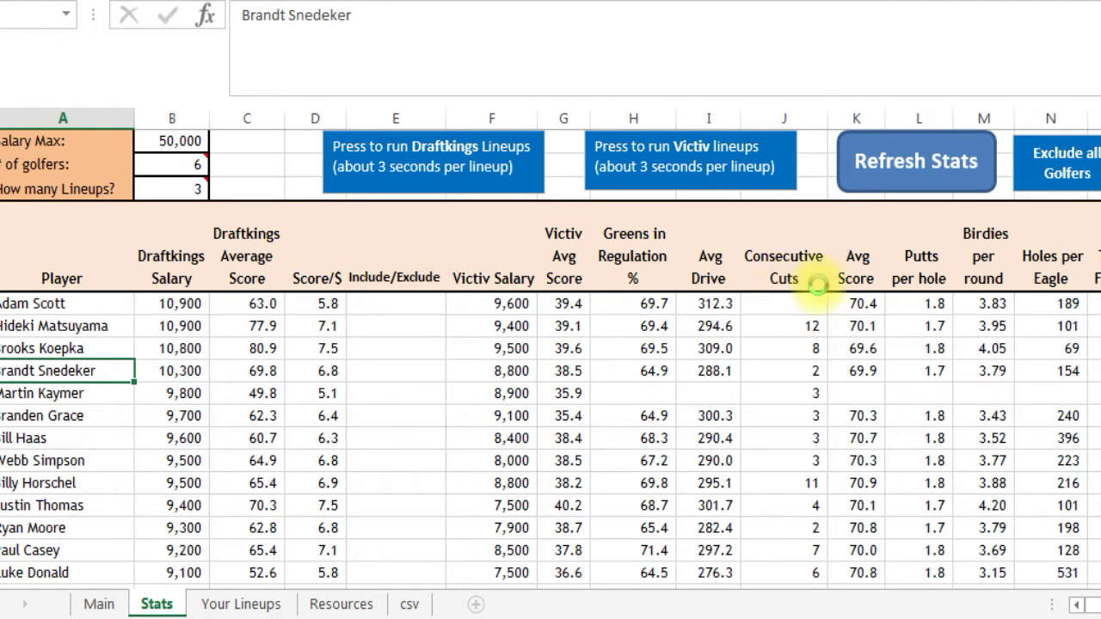
key(Up)
key(Up)
key(Up)
key(Up)
key(Up)
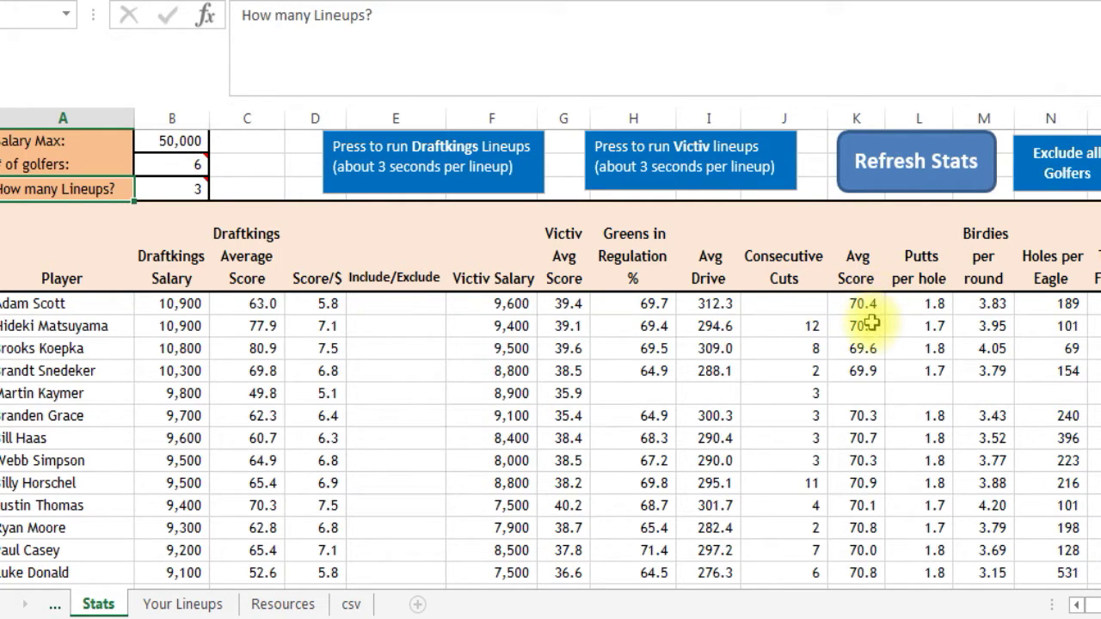
click(833, 331)
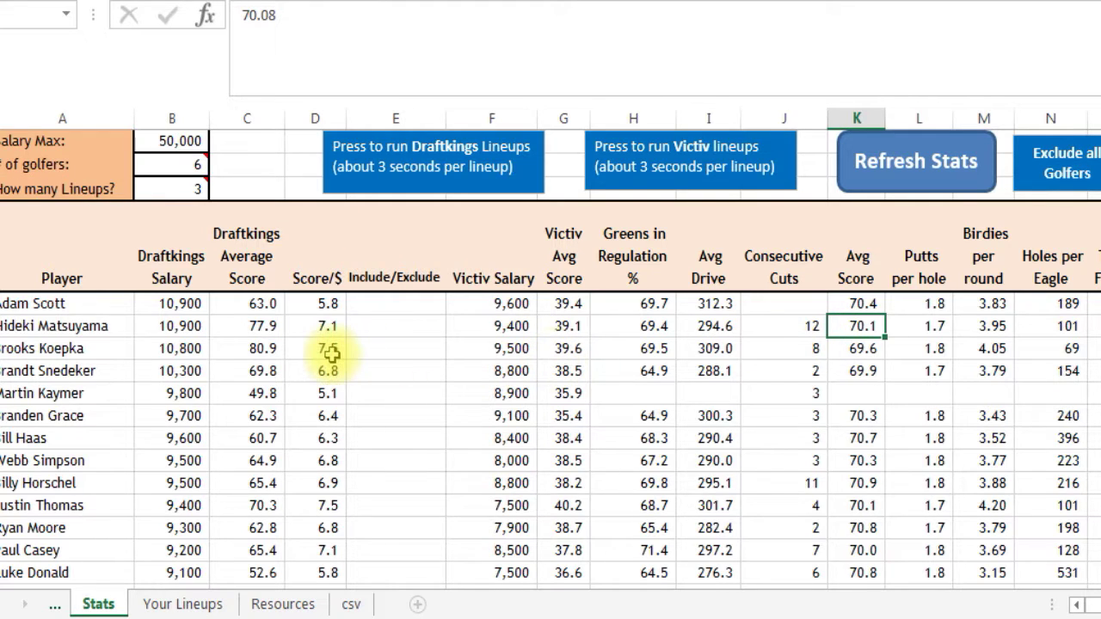
click(75, 305)
click(72, 347)
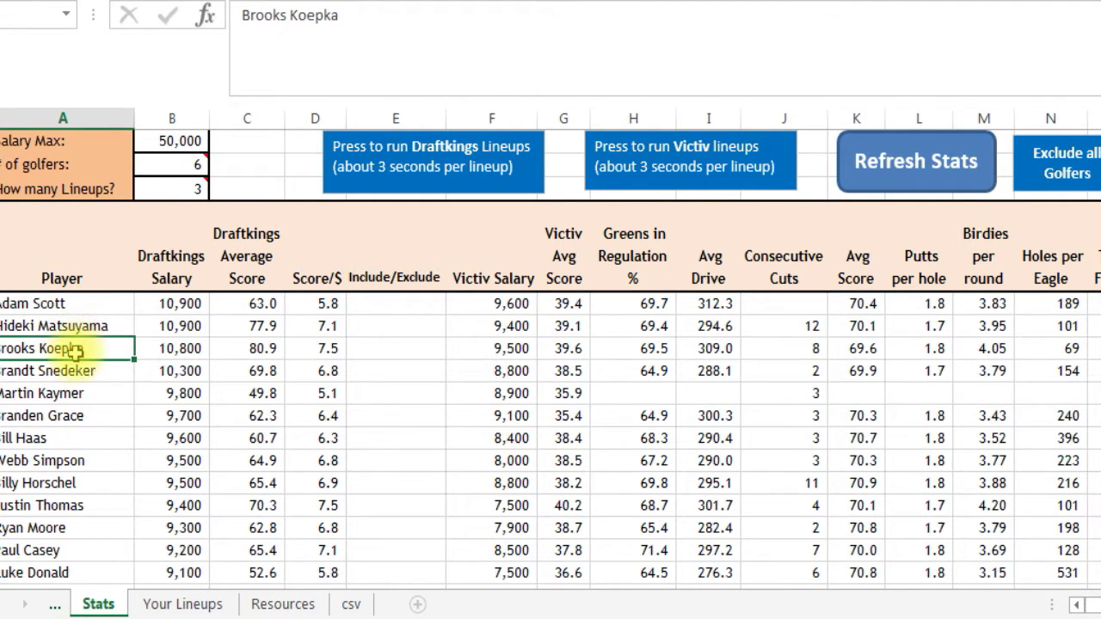
click(69, 436)
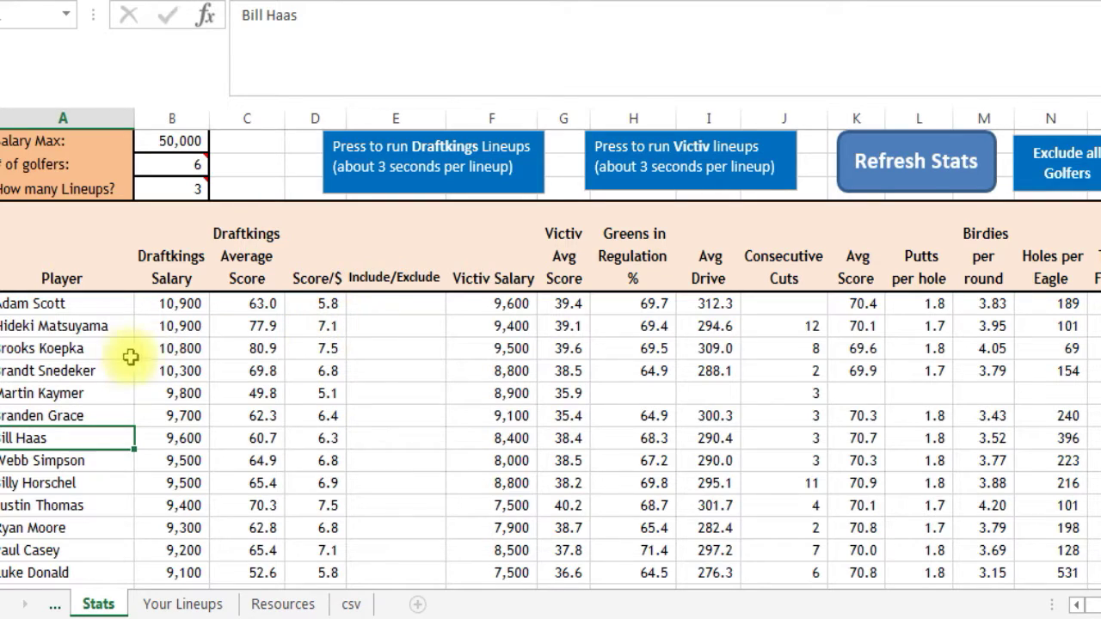
click(74, 349)
click(152, 348)
click(152, 430)
click(163, 348)
click(238, 326)
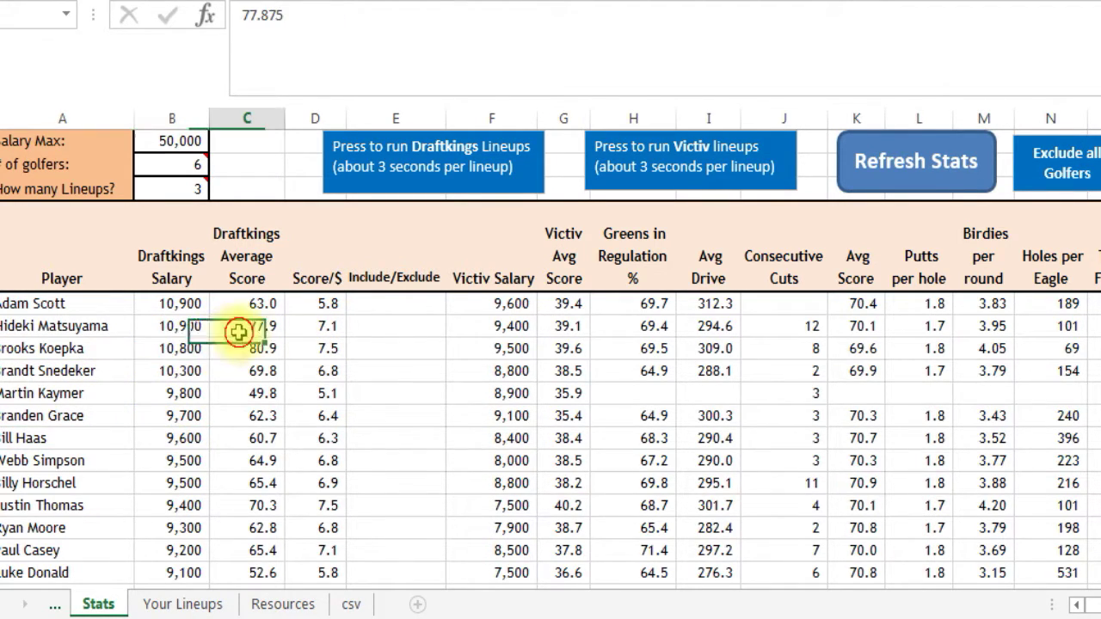
click(240, 394)
click(237, 437)
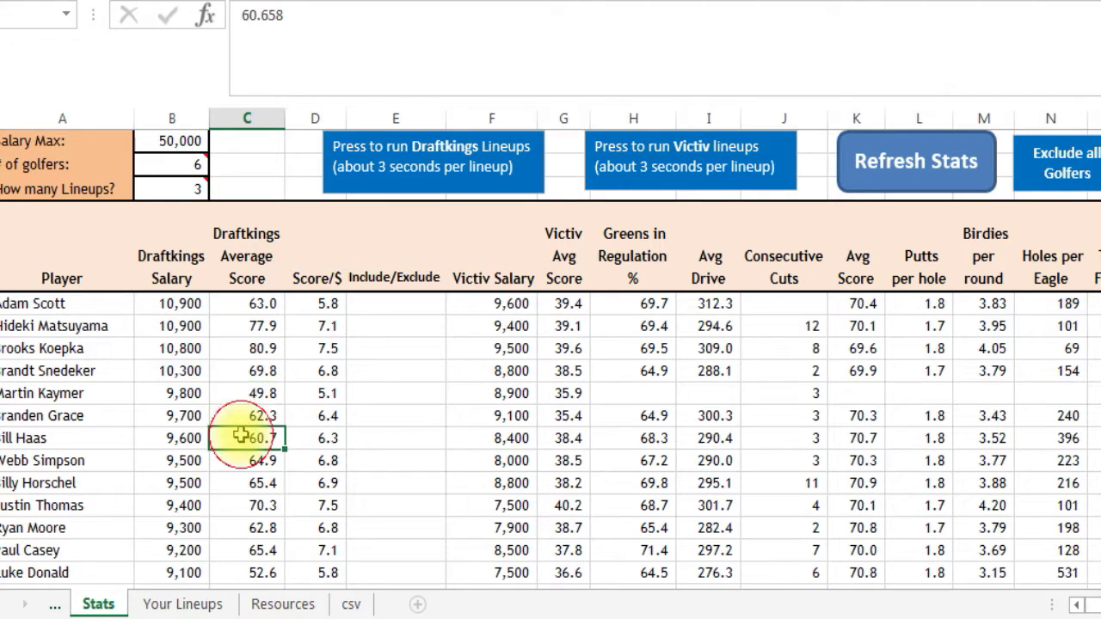
click(244, 370)
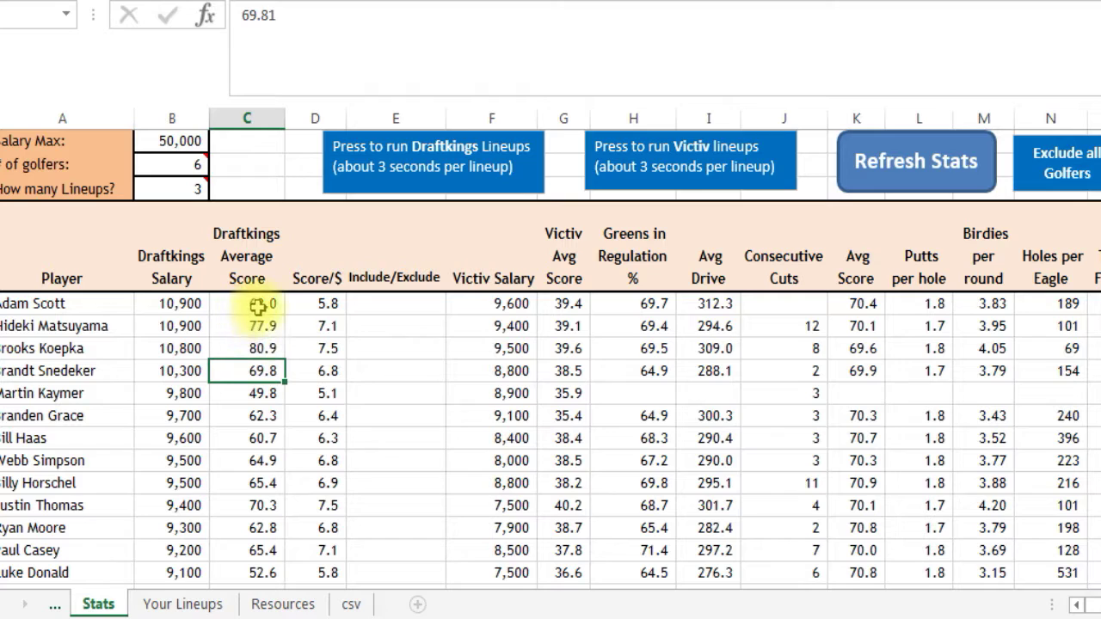
click(255, 326)
click(248, 348)
click(245, 415)
click(245, 460)
click(249, 371)
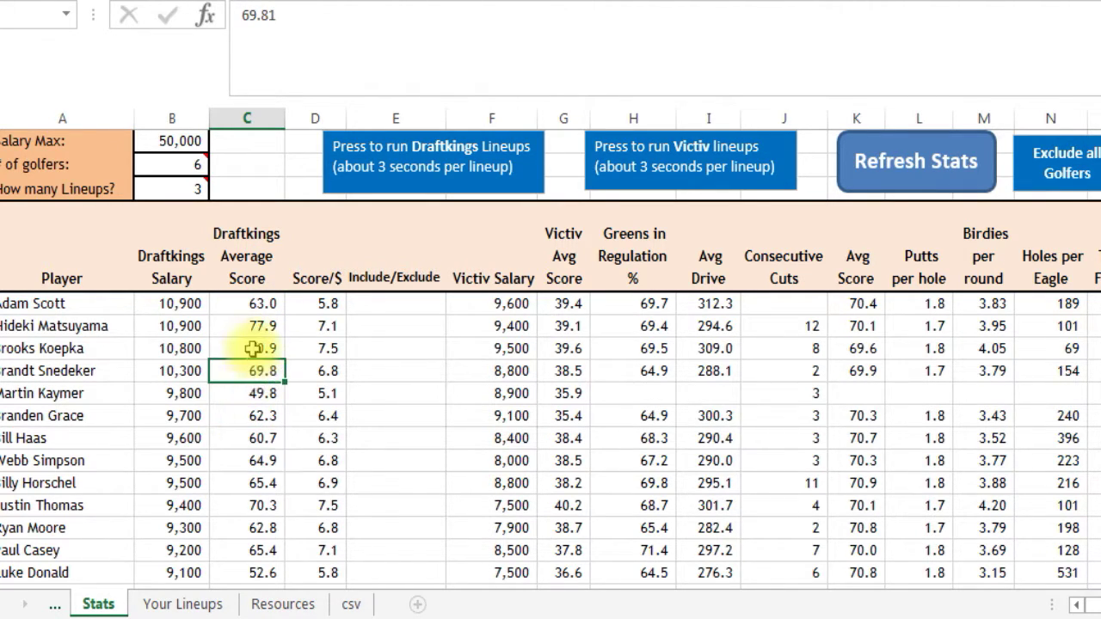
click(327, 331)
click(325, 305)
click(388, 309)
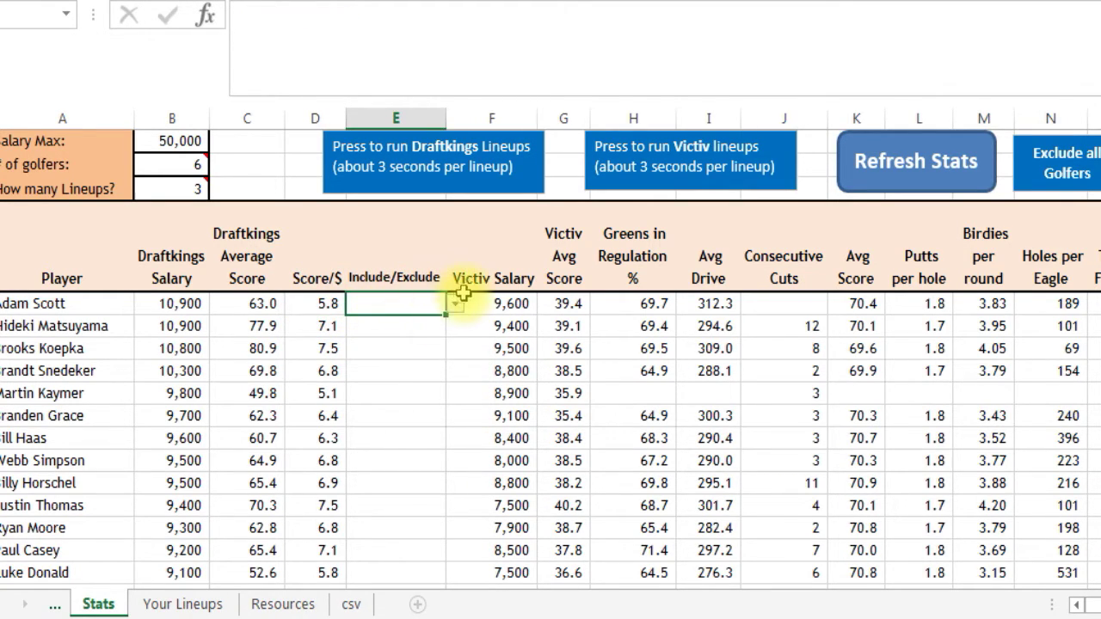
click(456, 306)
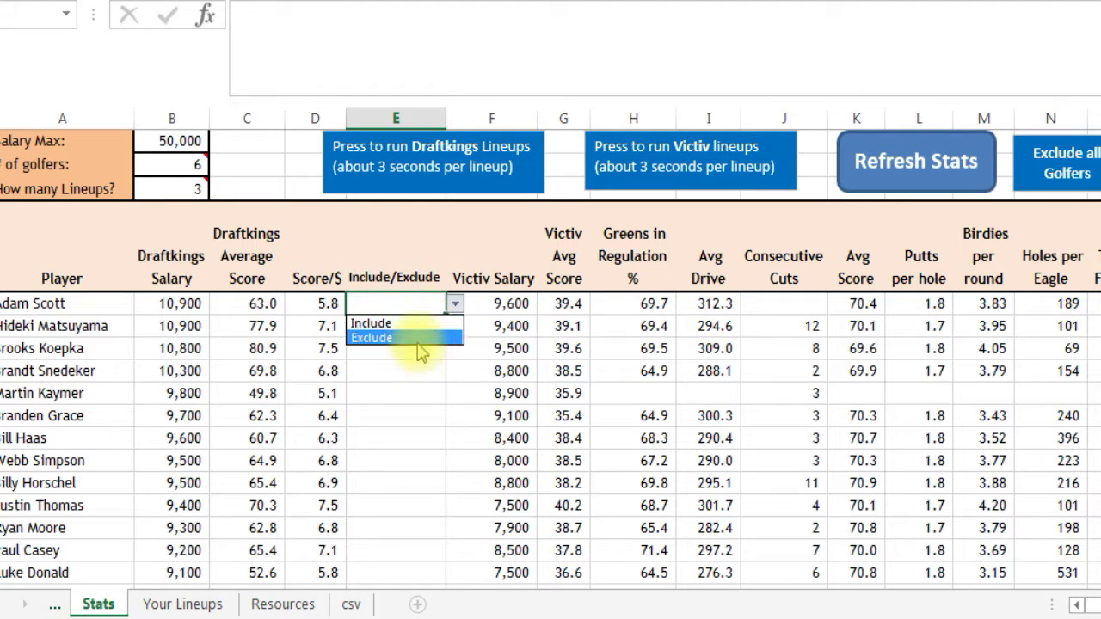
click(393, 381)
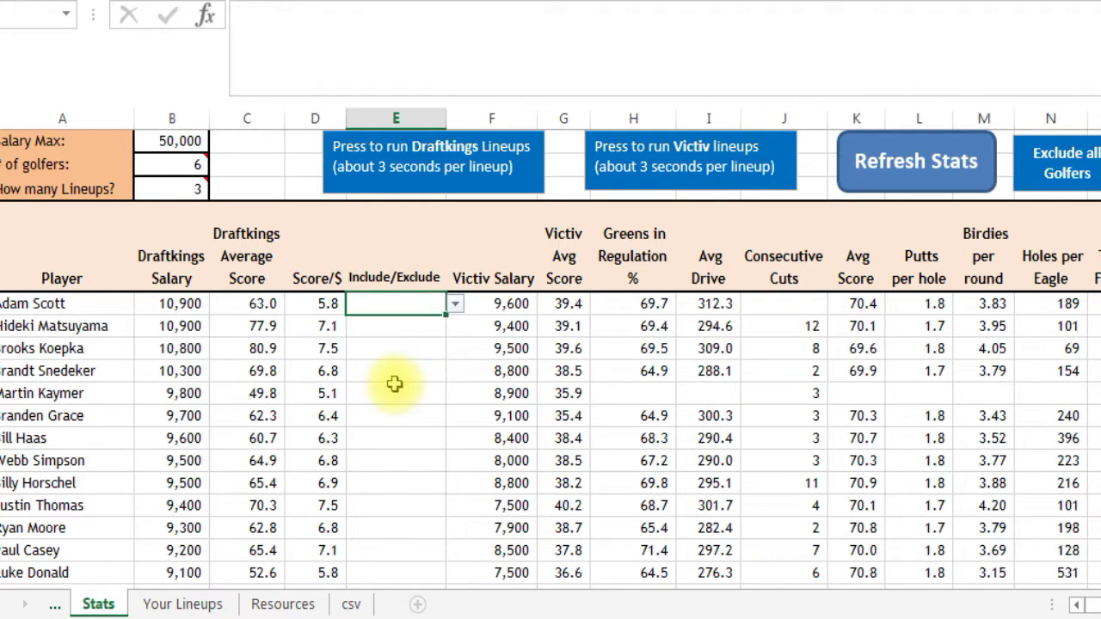
click(391, 391)
click(386, 464)
click(393, 349)
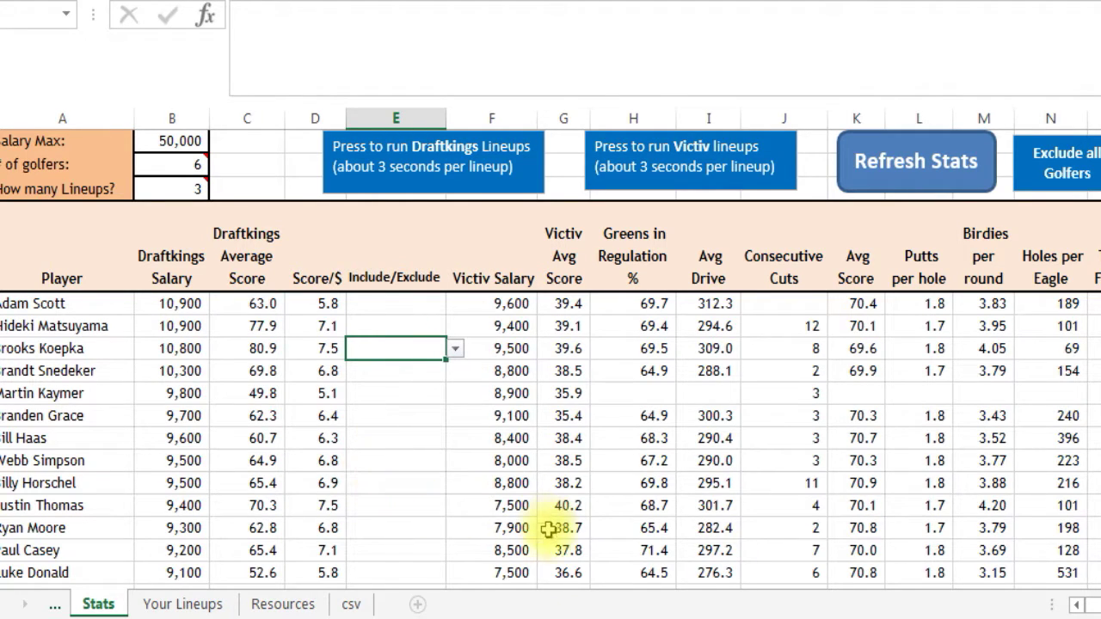
scroll(1090, 593, right, 4)
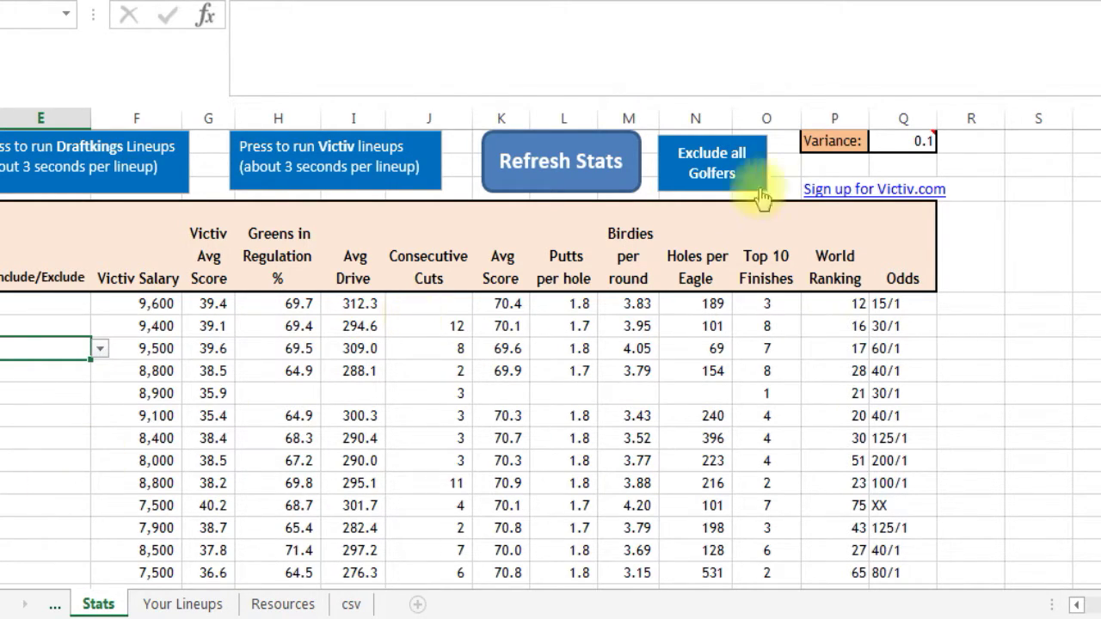
mouse_move(908, 143)
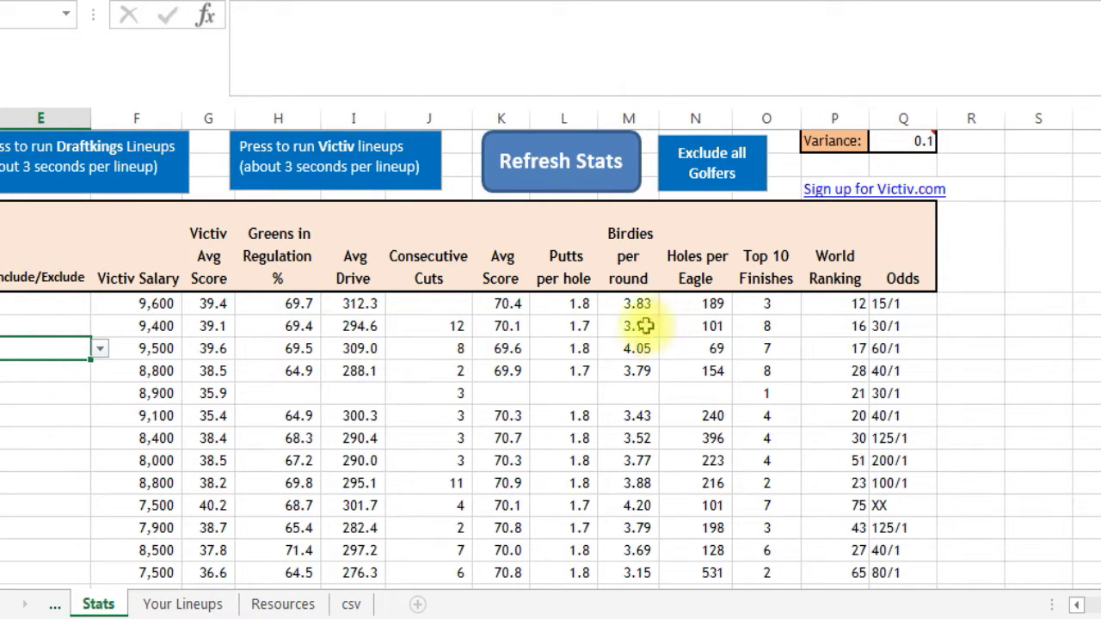
click(1076, 604)
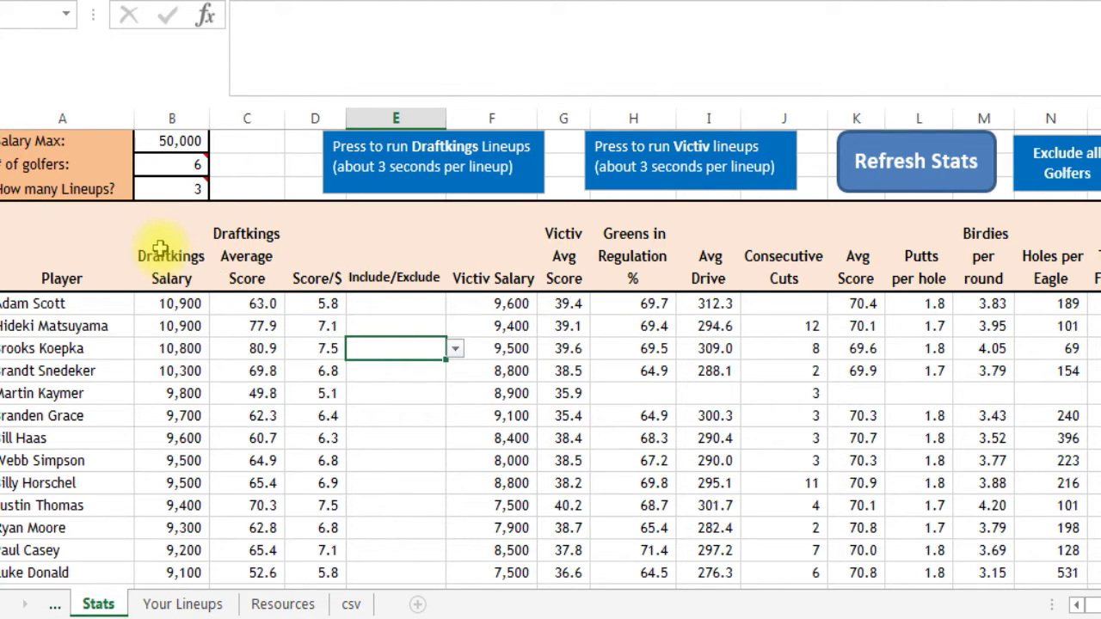
click(166, 140)
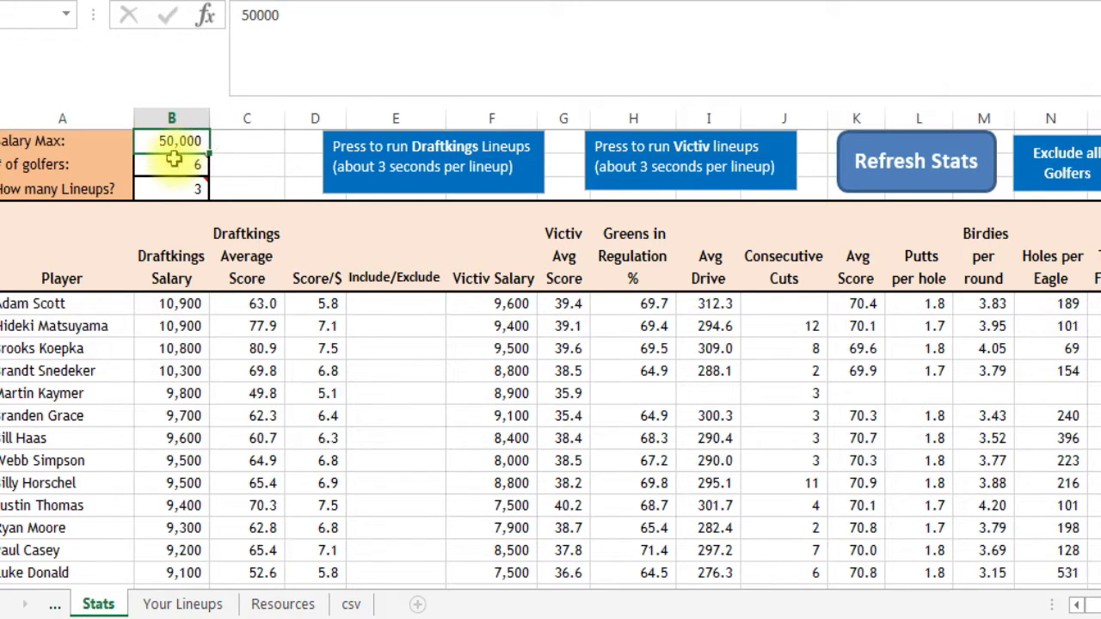
mouse_move(172, 165)
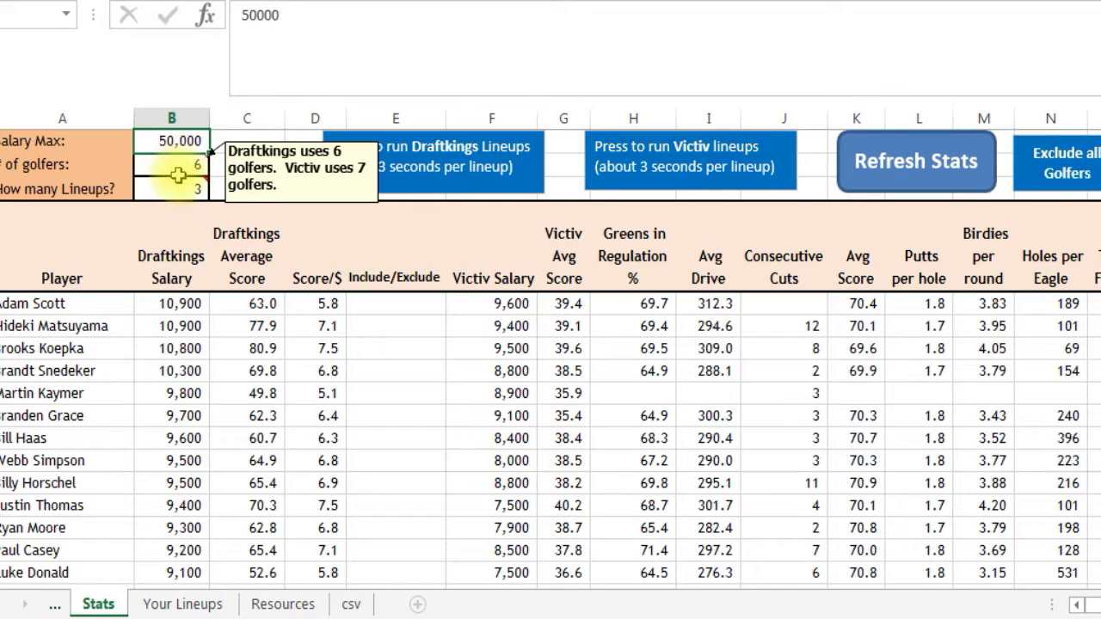
mouse_move(173, 189)
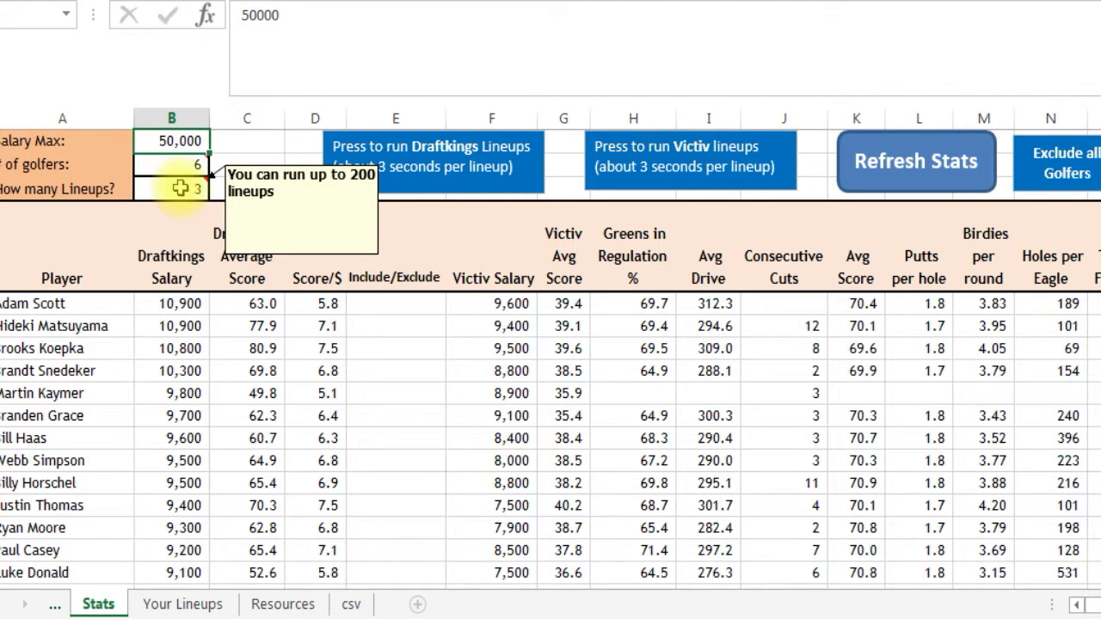
Enter 6 in cell B3 as the How many Lineups? value
click(180, 189)
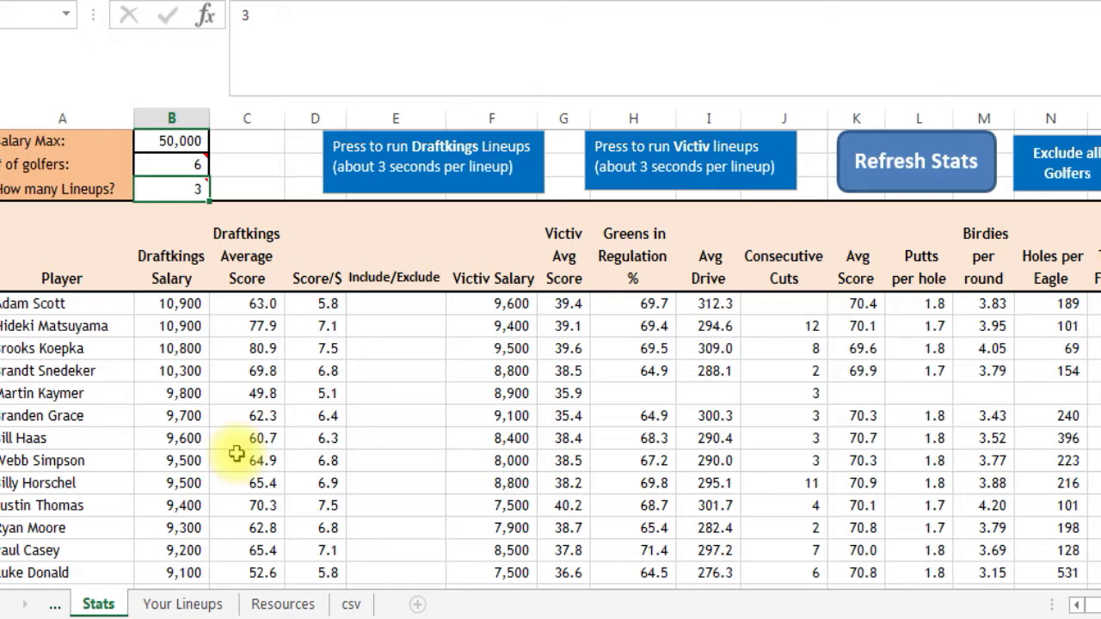
text(6)
key(Return)
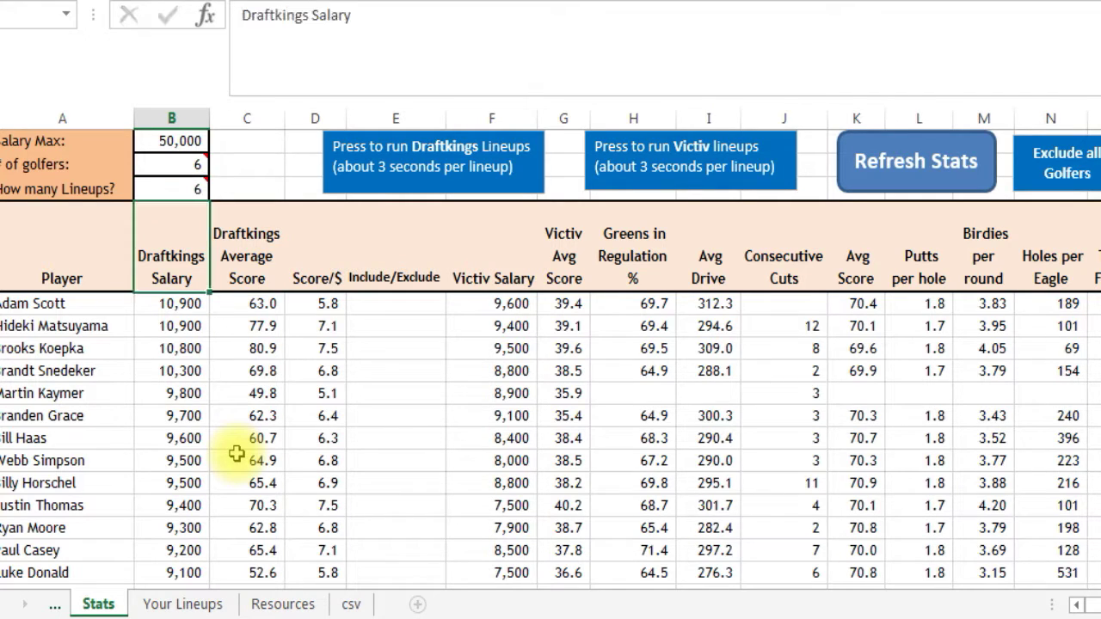
click(254, 326)
click(382, 369)
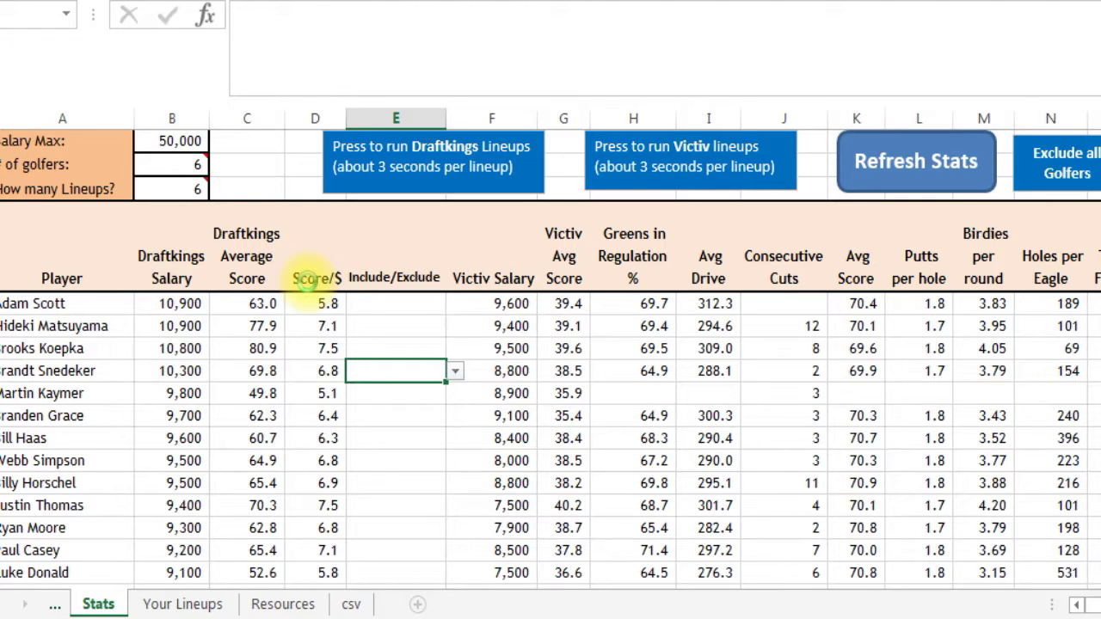
key(ctrl+Page_Down)
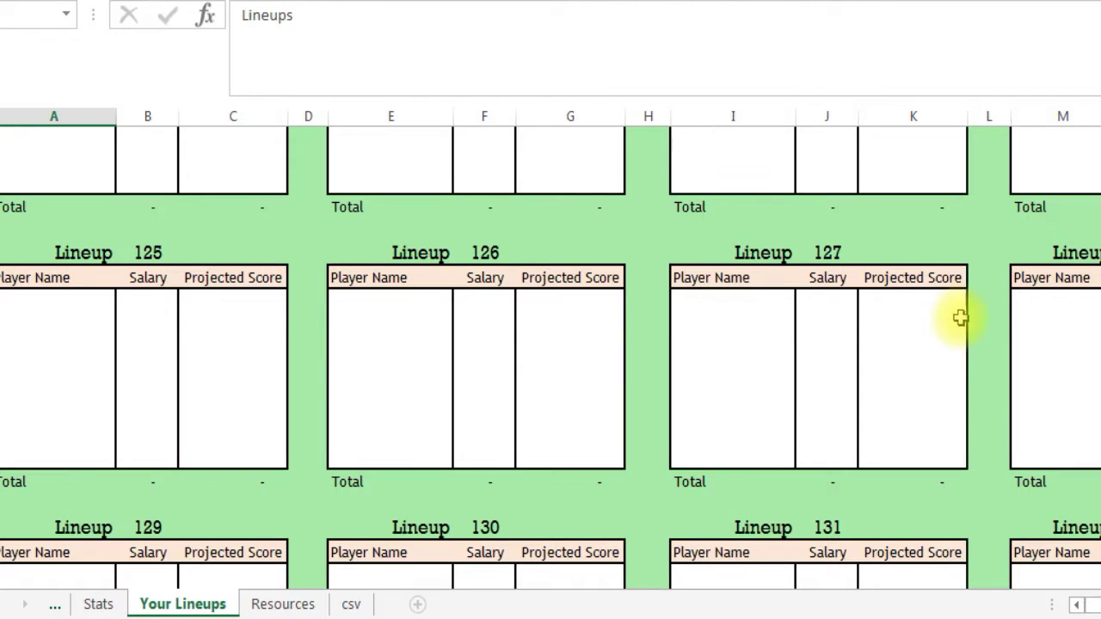
Inspect the SUM formulas behind the salary and projection totals of Lineups 1 to 3
scroll(550, 343, up, 20)
scroll(550, 344, up, 16)
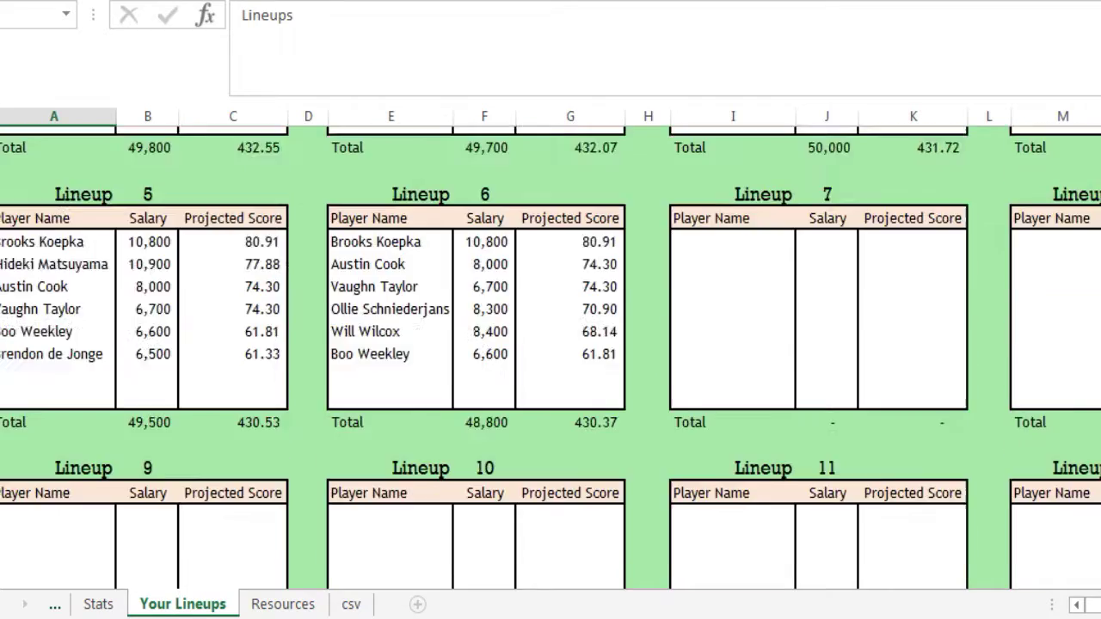
click(125, 371)
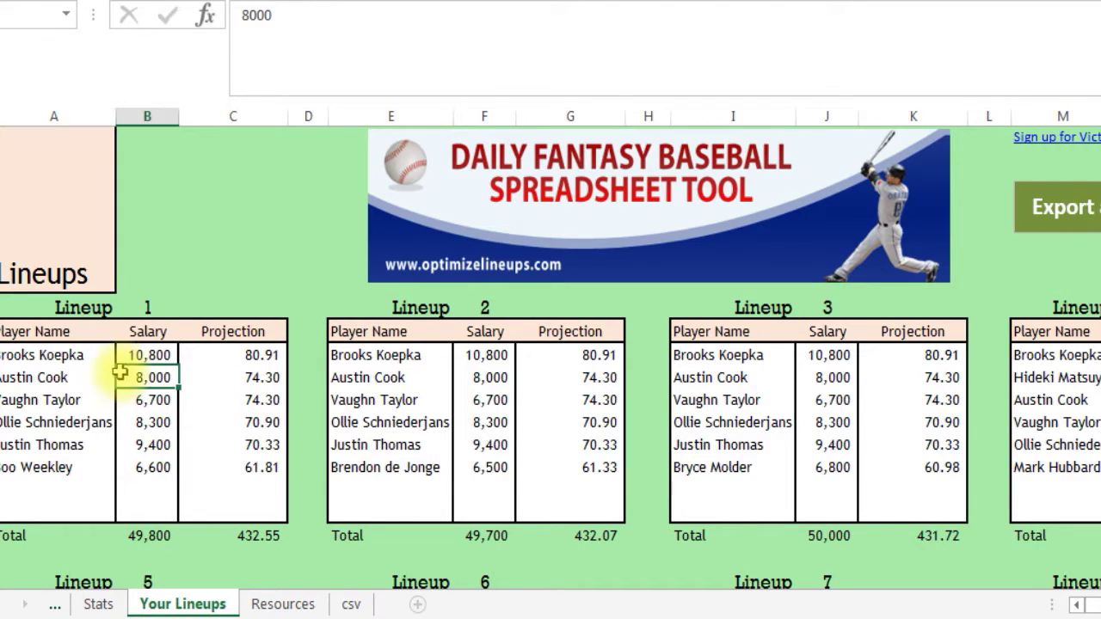
click(262, 535)
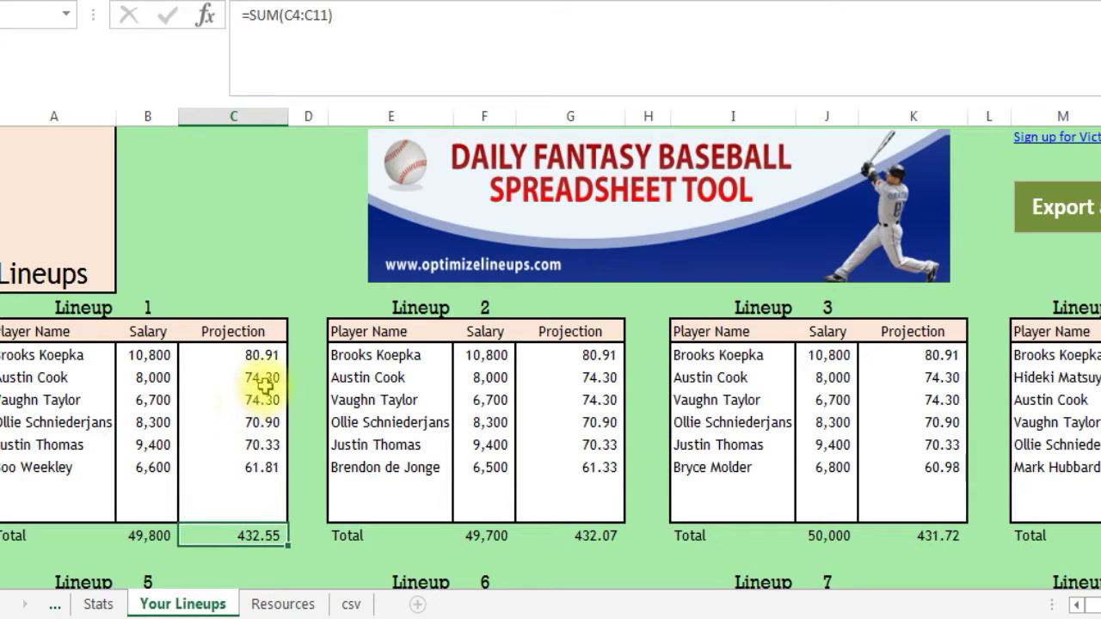
click(249, 359)
click(241, 379)
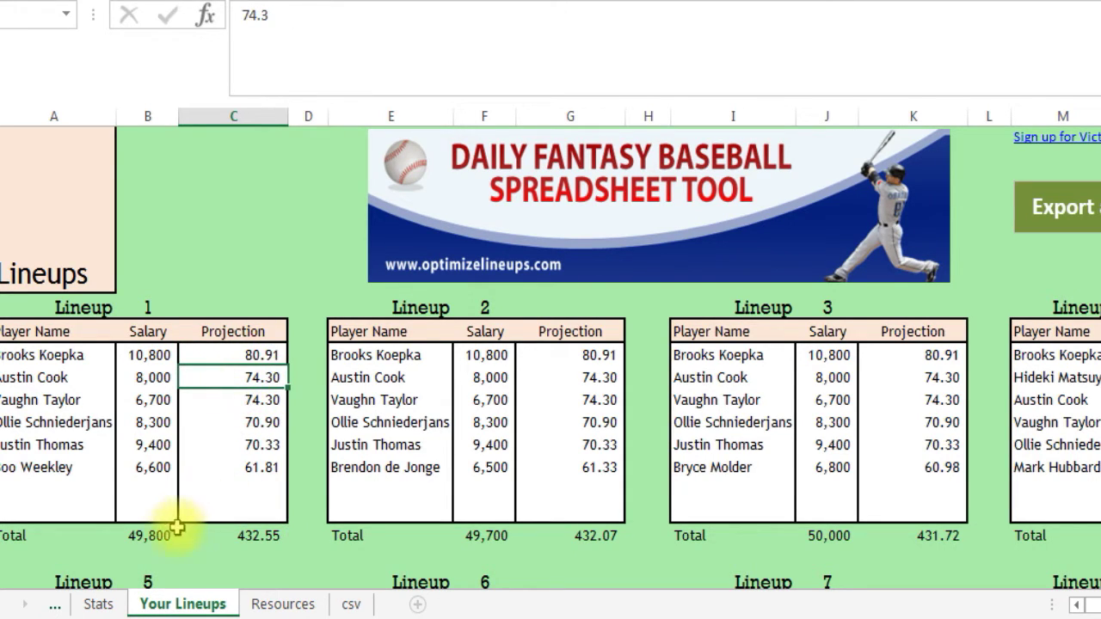
click(143, 535)
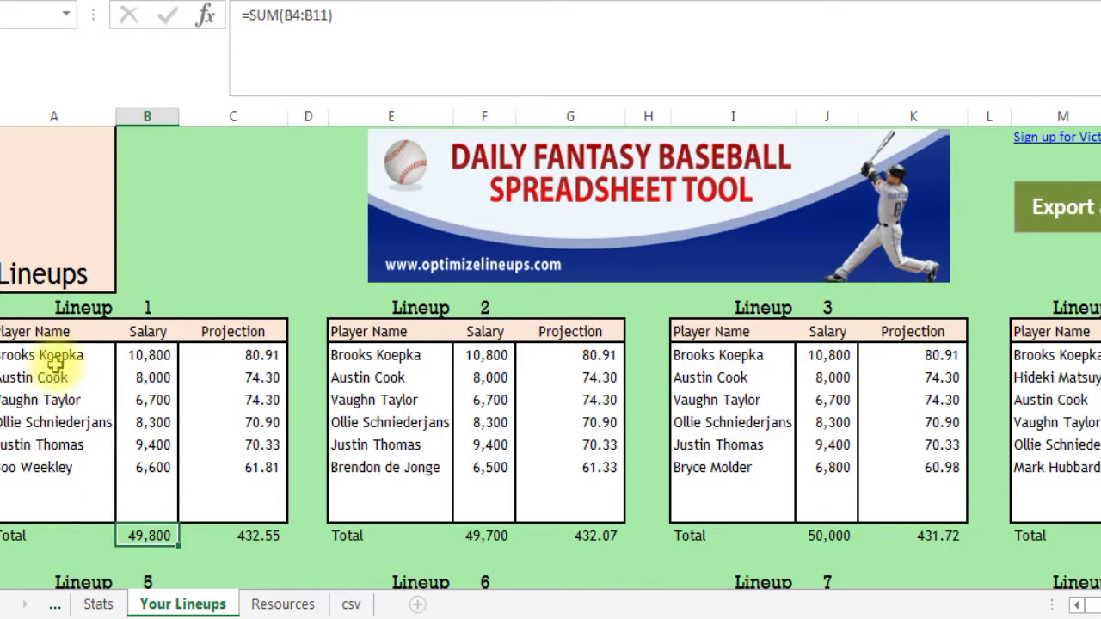
click(597, 542)
click(955, 540)
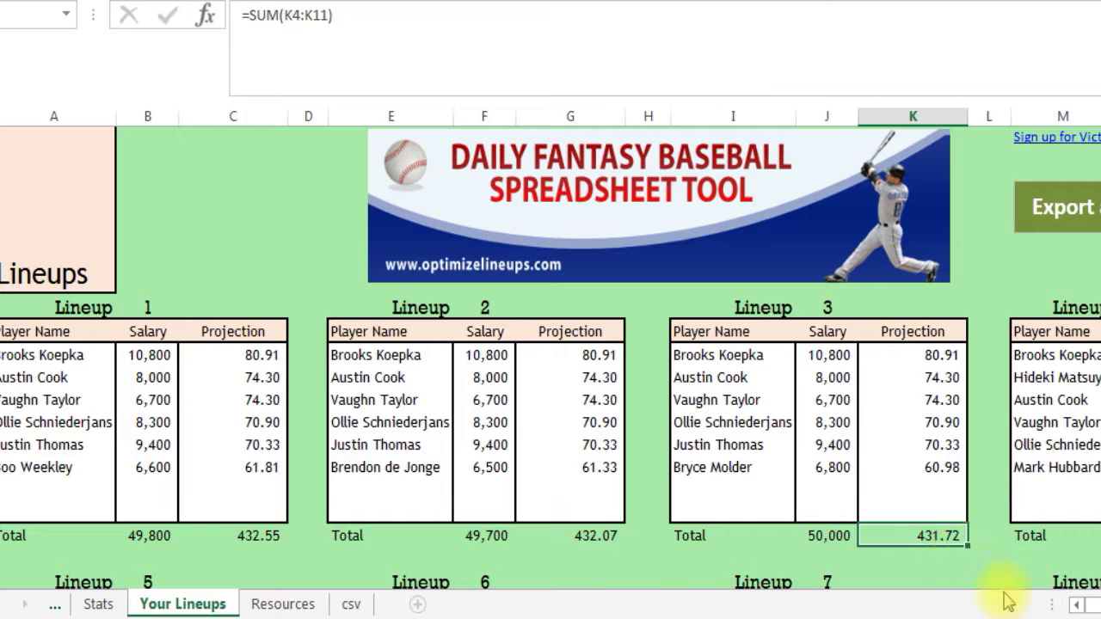
click(1092, 604)
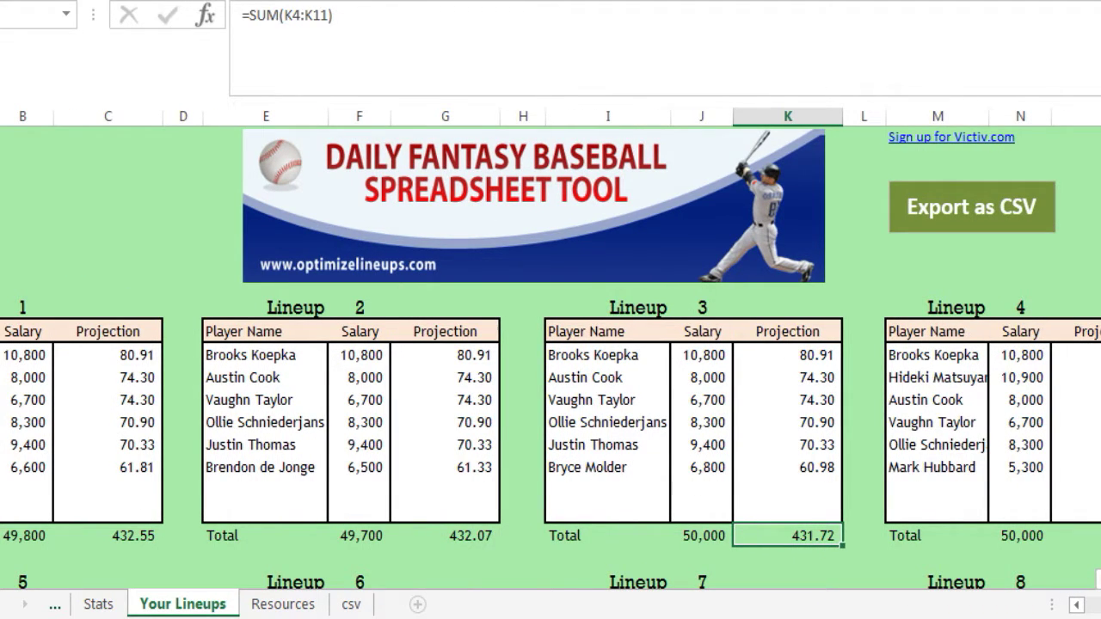
Bring Lineups 4, 5 and 6 into view and select a block of lineup cells
click(1092, 605)
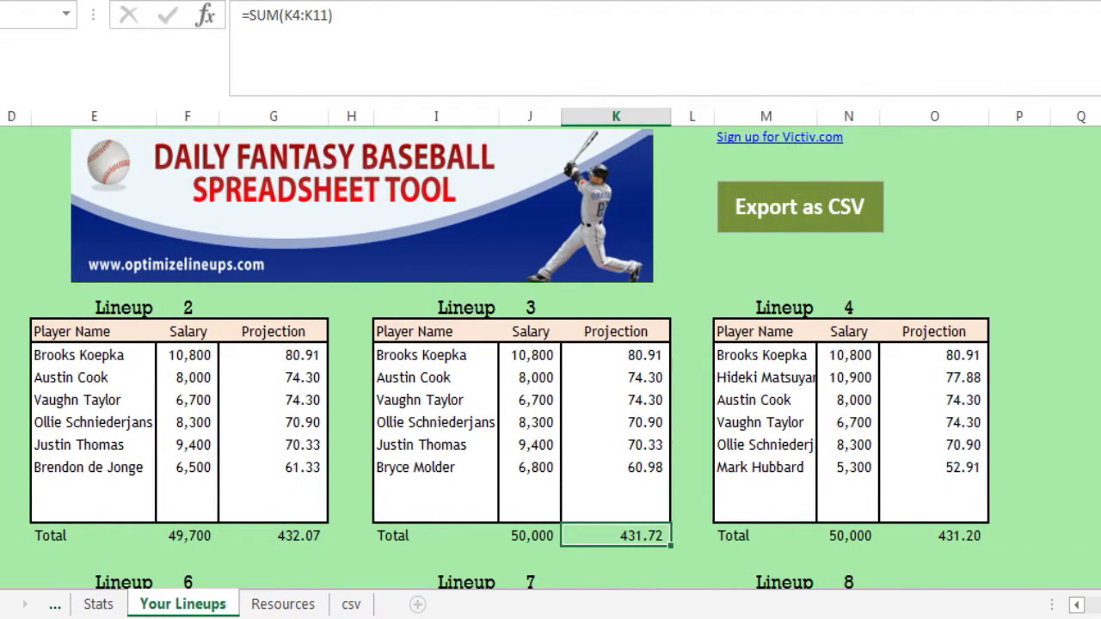
scroll(550, 344, down, 7)
click(1076, 605)
click(1075, 605)
click(1076, 605)
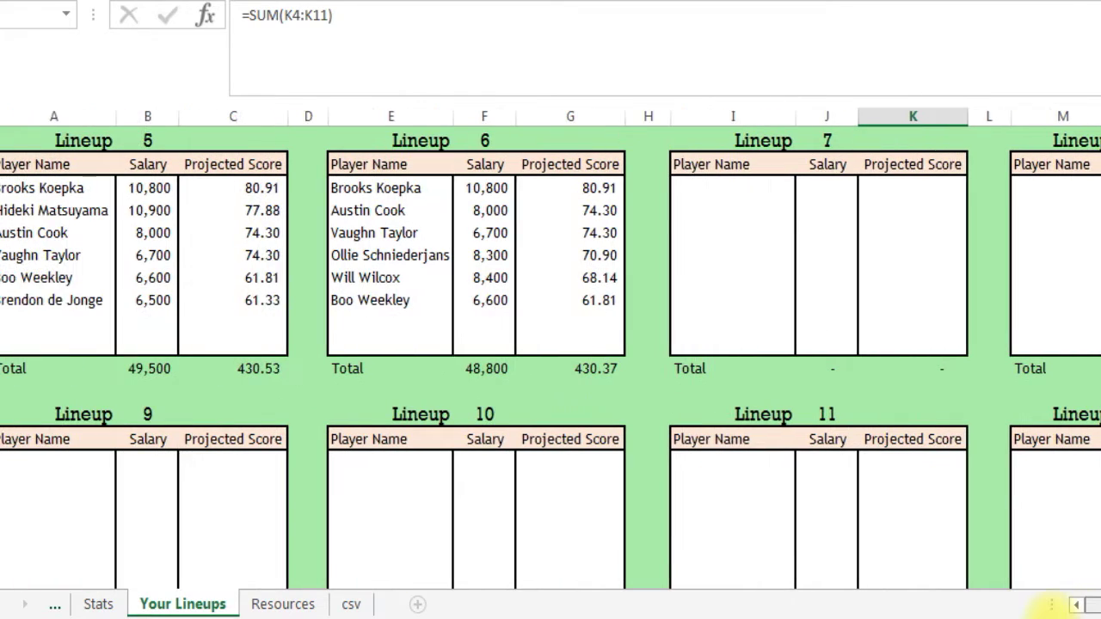
click(216, 325)
drag(216, 327, 593, 387)
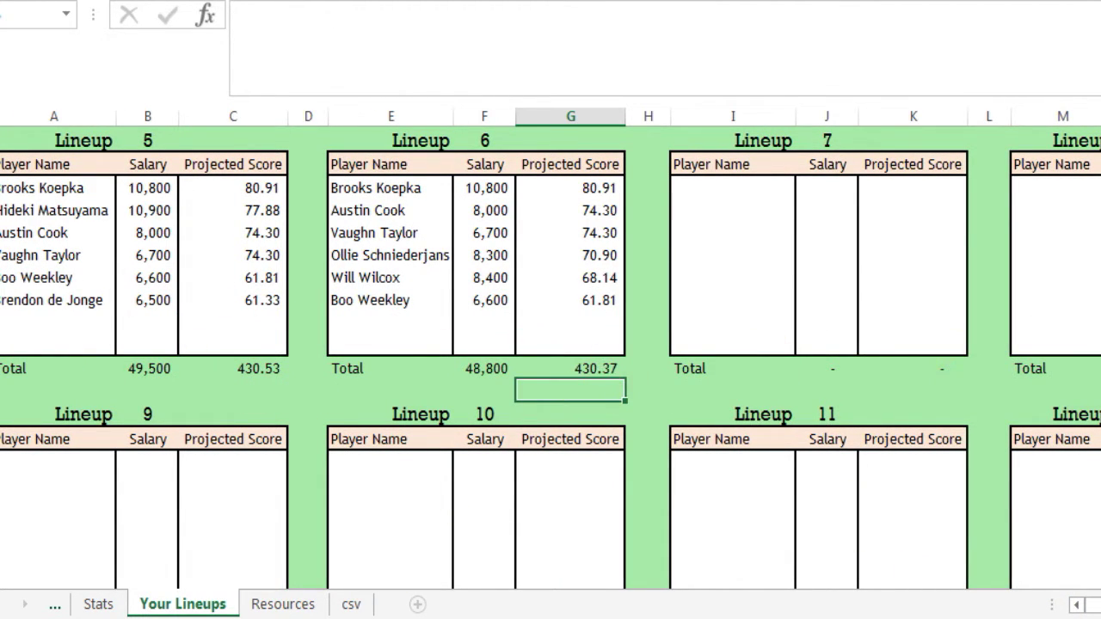
scroll(645, 322, up, 7)
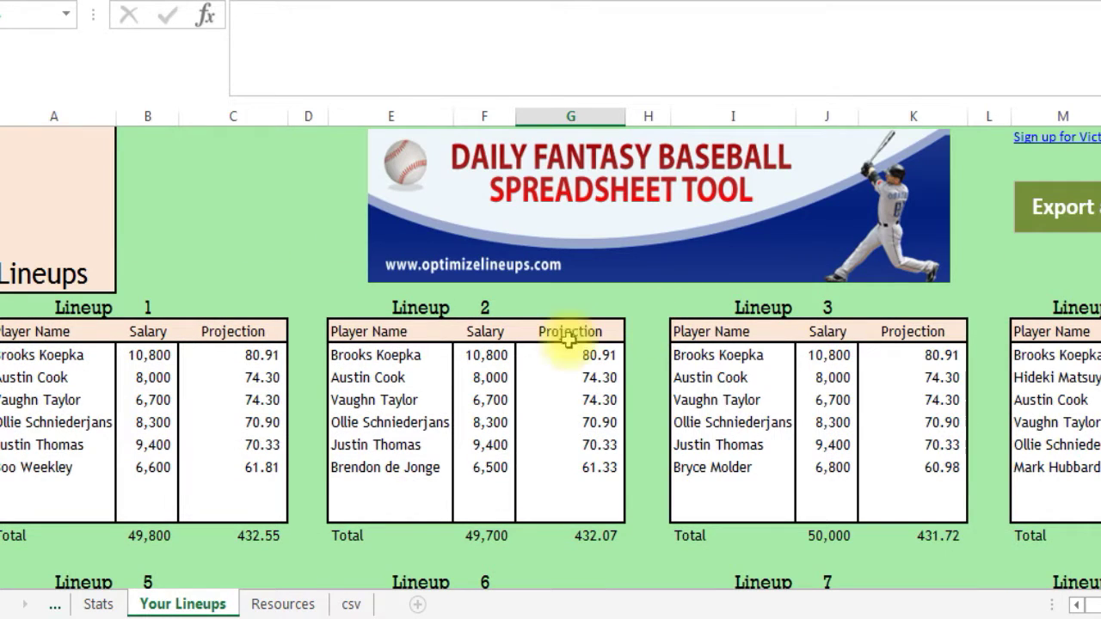
click(1092, 605)
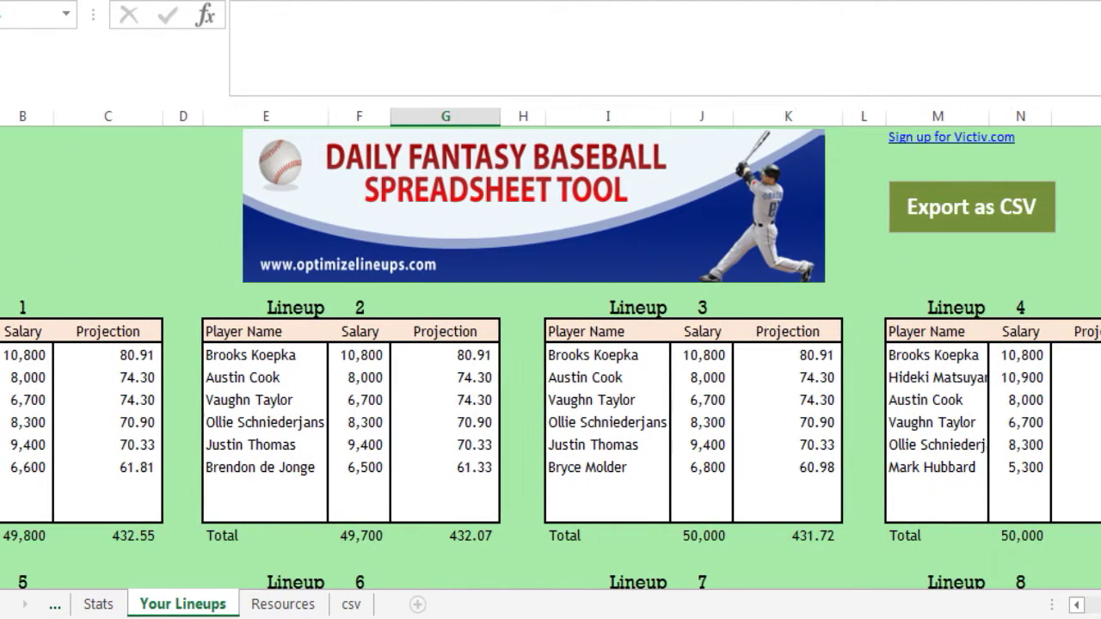
Export the six lineups with the Export as CSV button
click(894, 265)
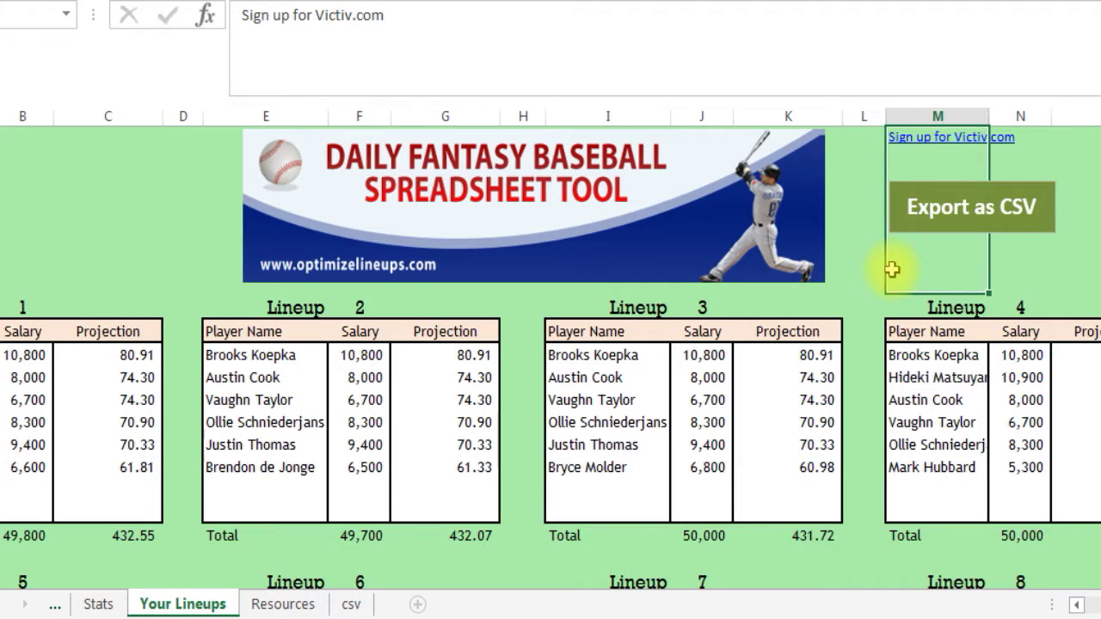
click(909, 330)
click(907, 363)
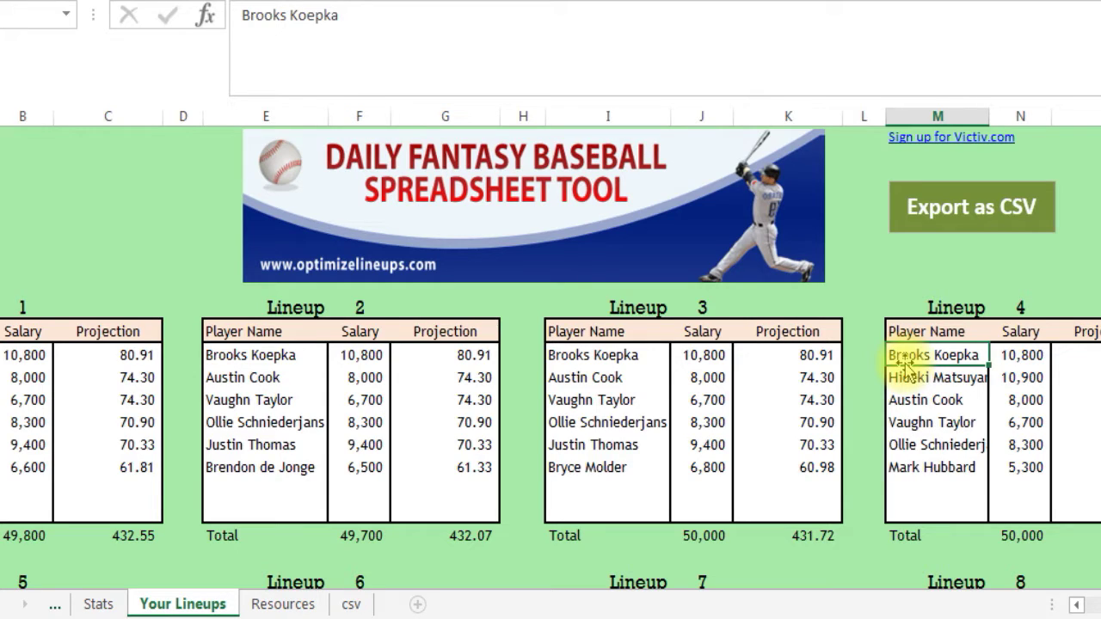
click(942, 208)
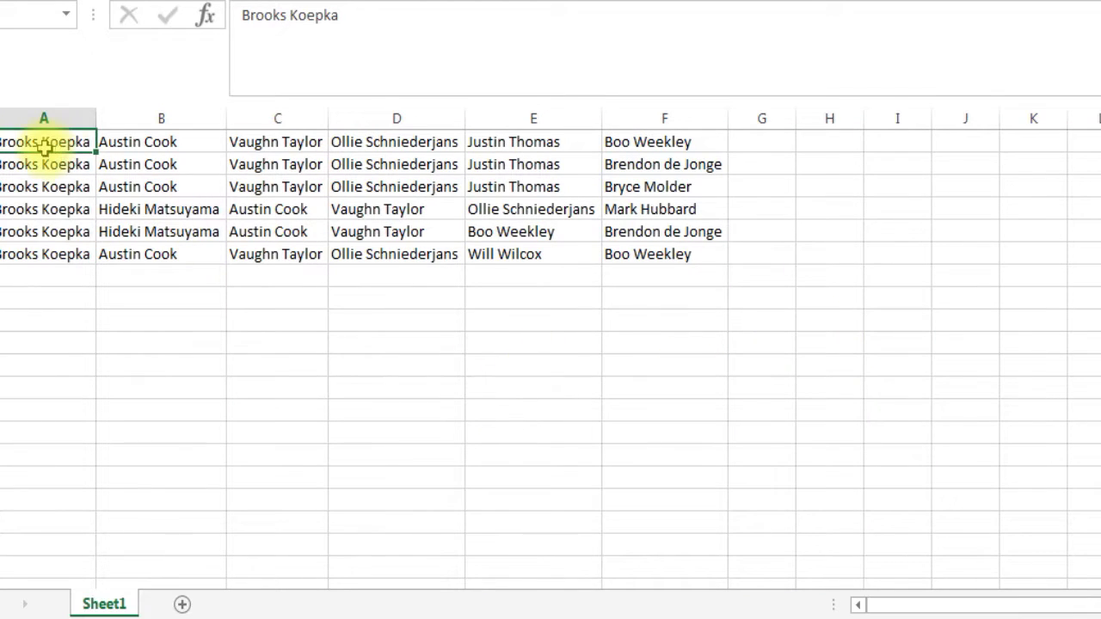
Check the exported lineup rows of player names in the new CSV workbook
click(47, 231)
click(49, 253)
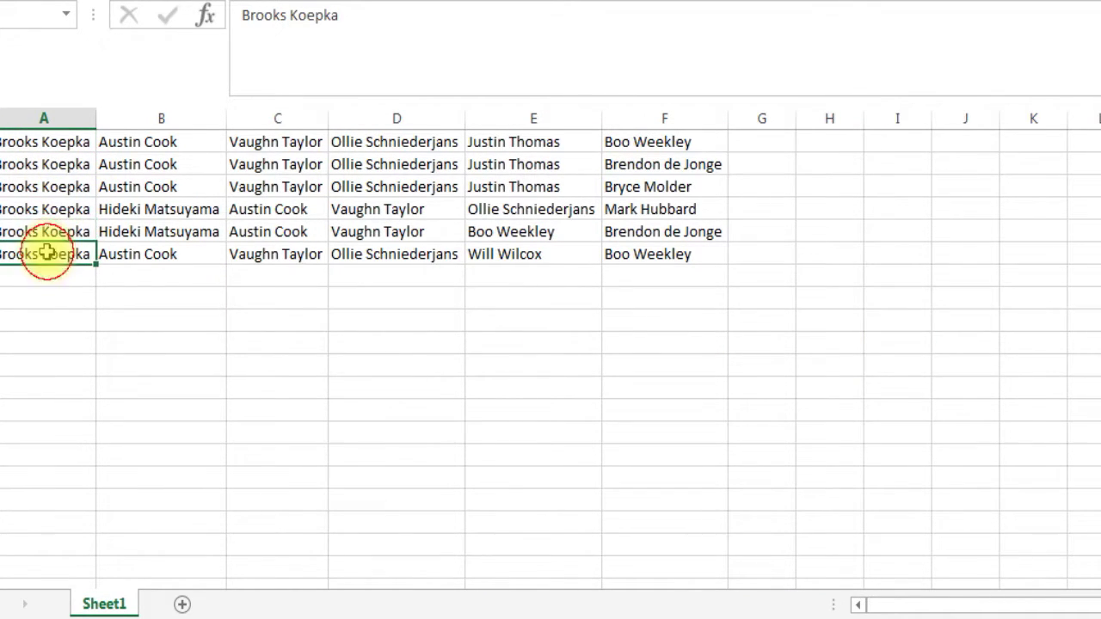
click(179, 151)
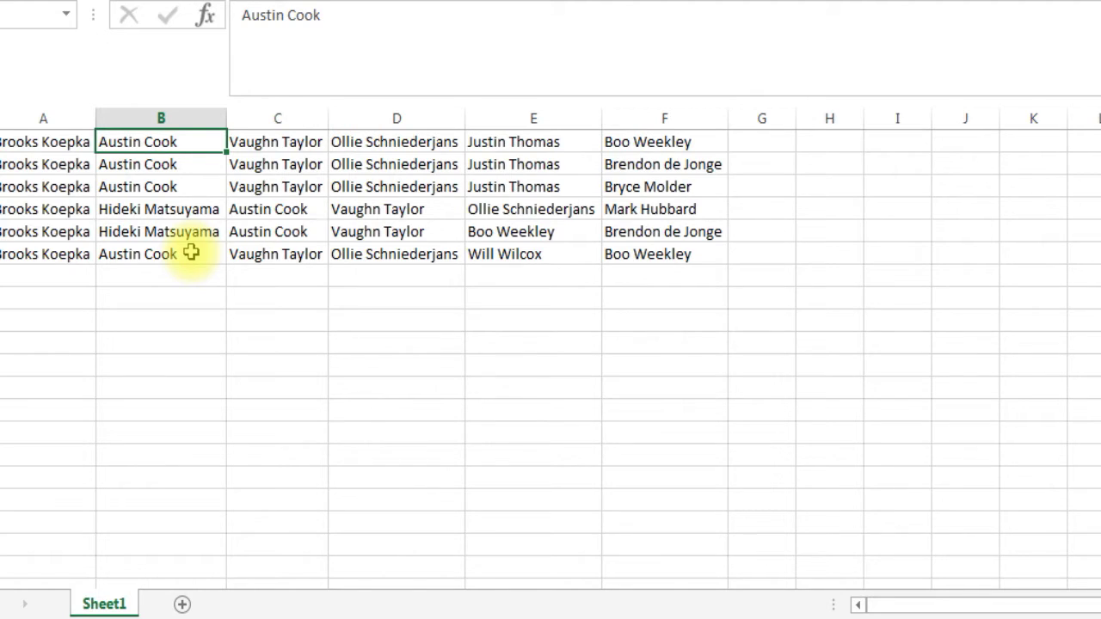
key(alt+Tab)
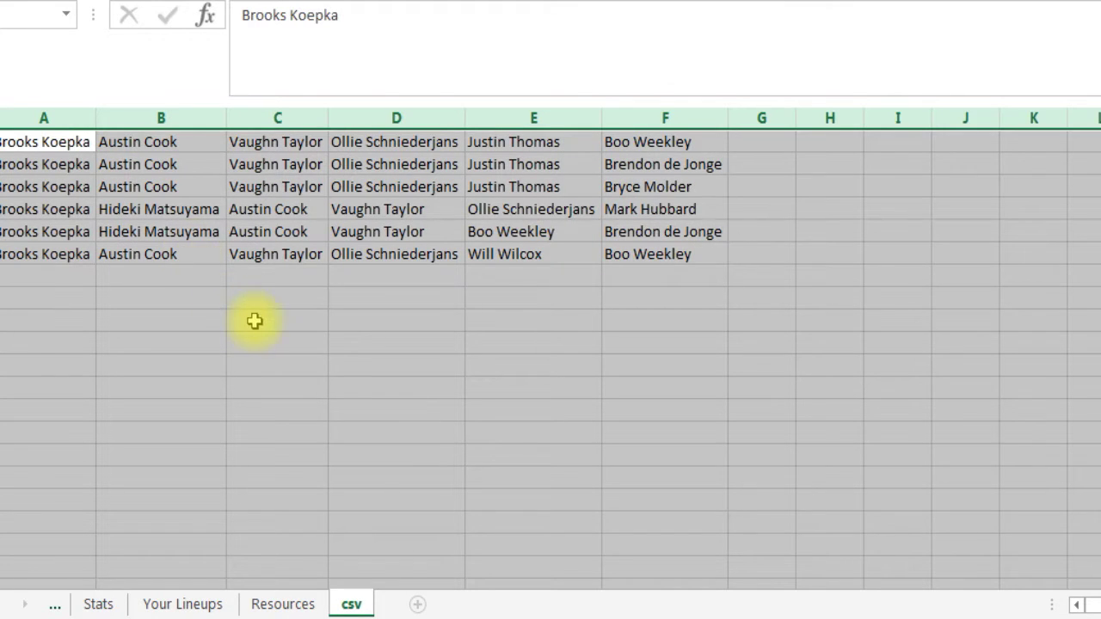
key(alt+Tab)
key(alt+Tab)
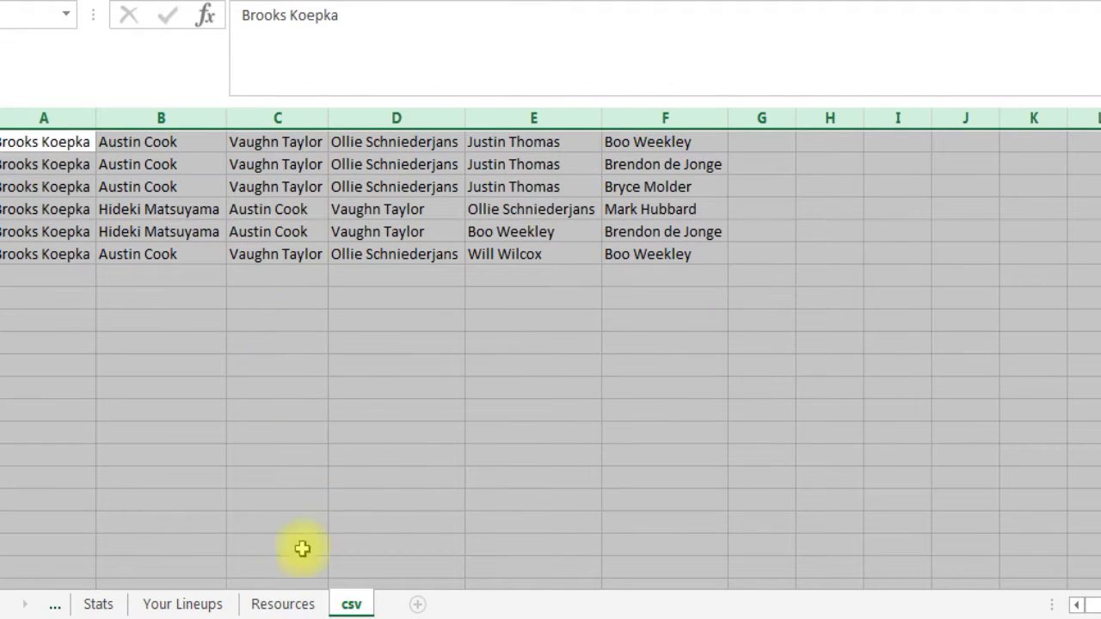